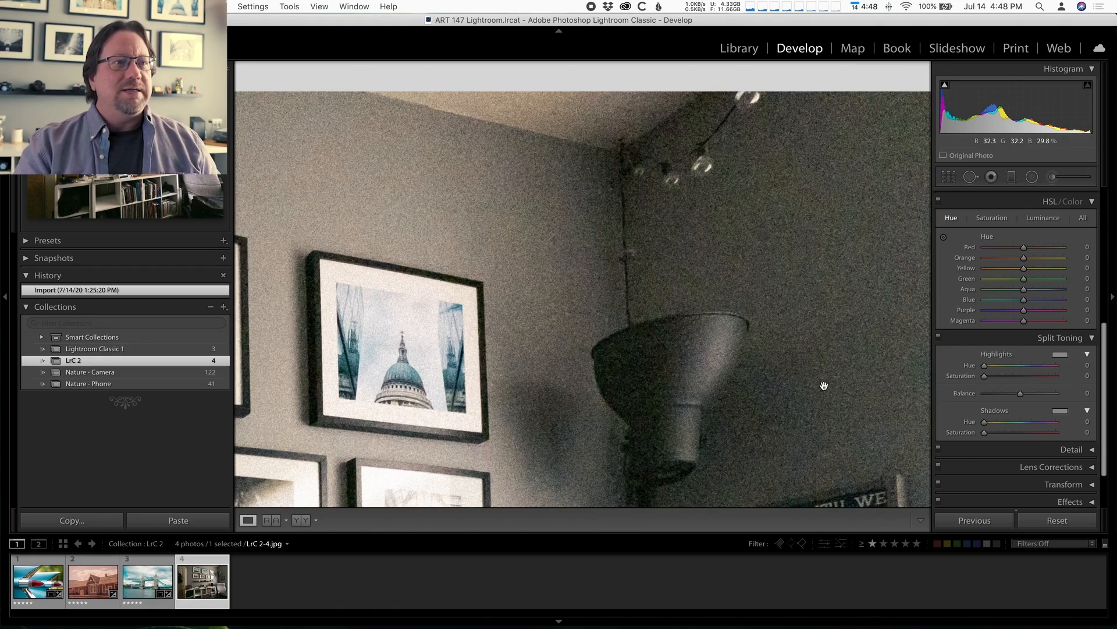
Step: Inspect the noise around the framed pictures and expand the Detail settings with sharpening and noise reduction
drag(442, 348, 768, 291)
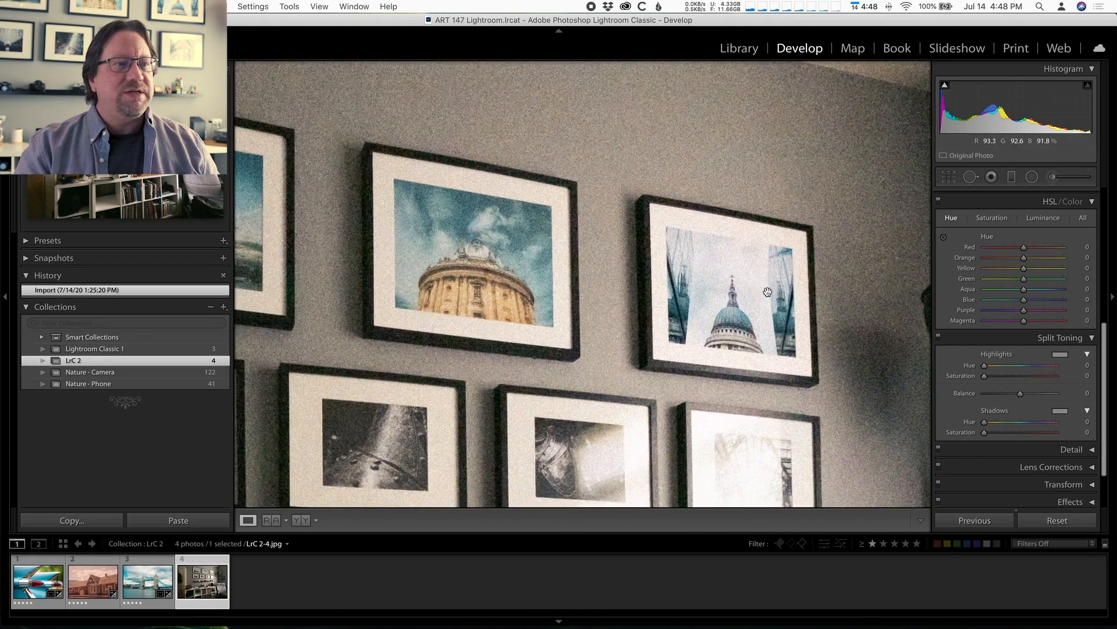
drag(507, 370, 611, 326)
click(607, 361)
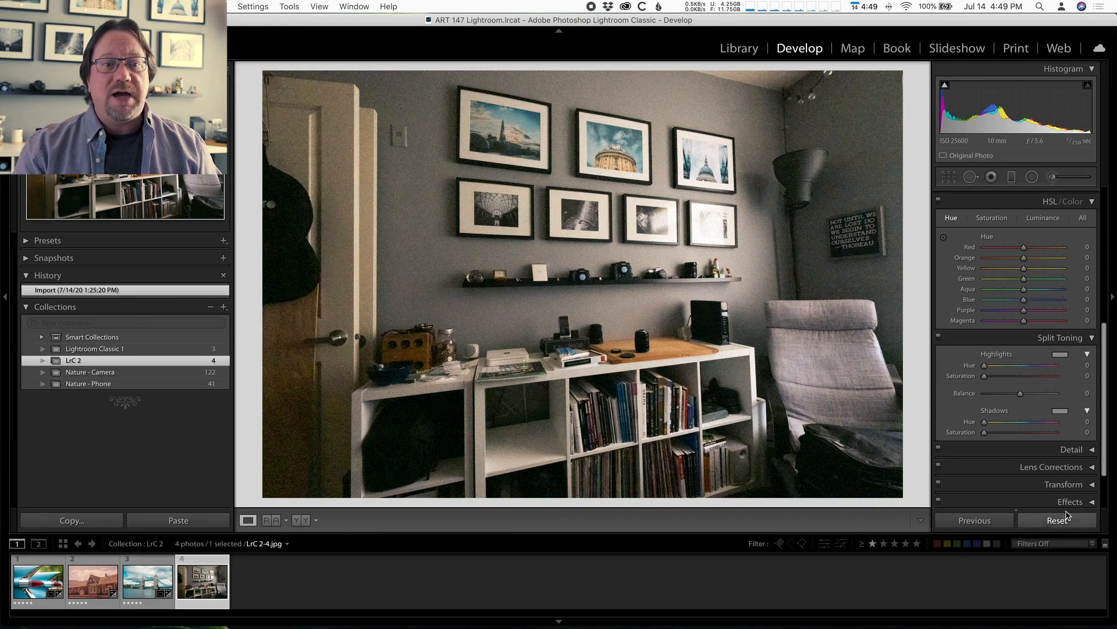
click(1093, 451)
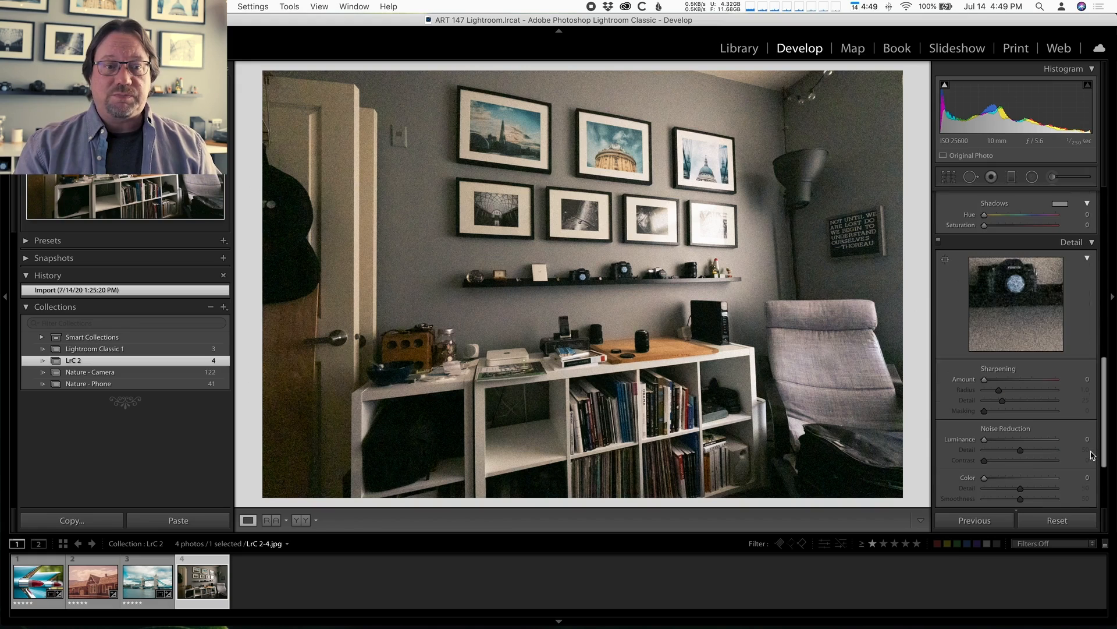
scroll(1088, 419, down, 1)
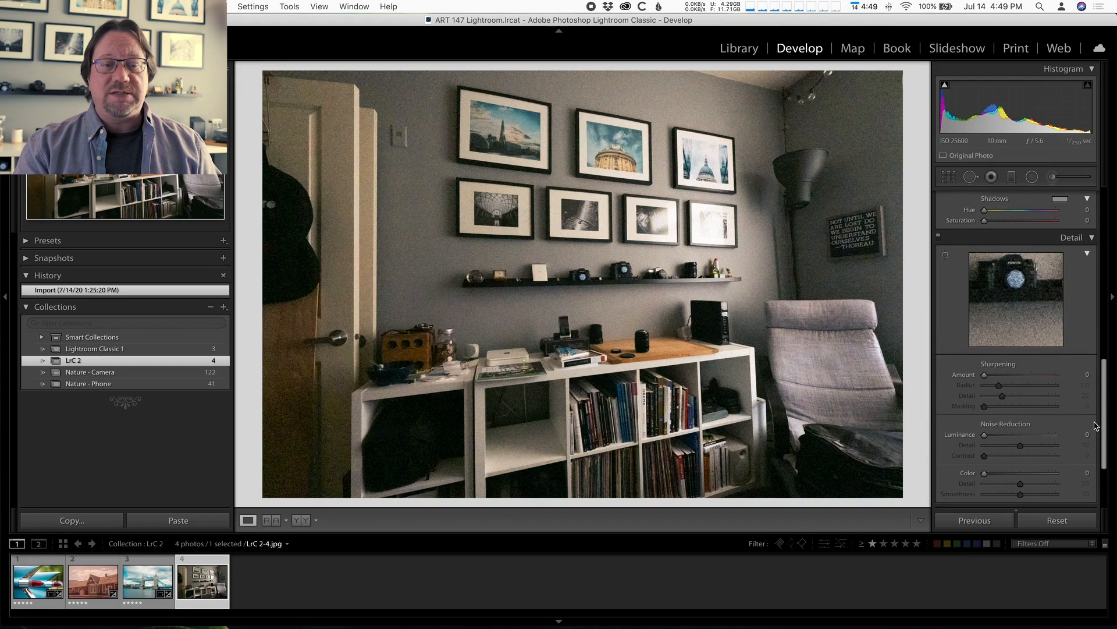
scroll(1097, 426, down, 2)
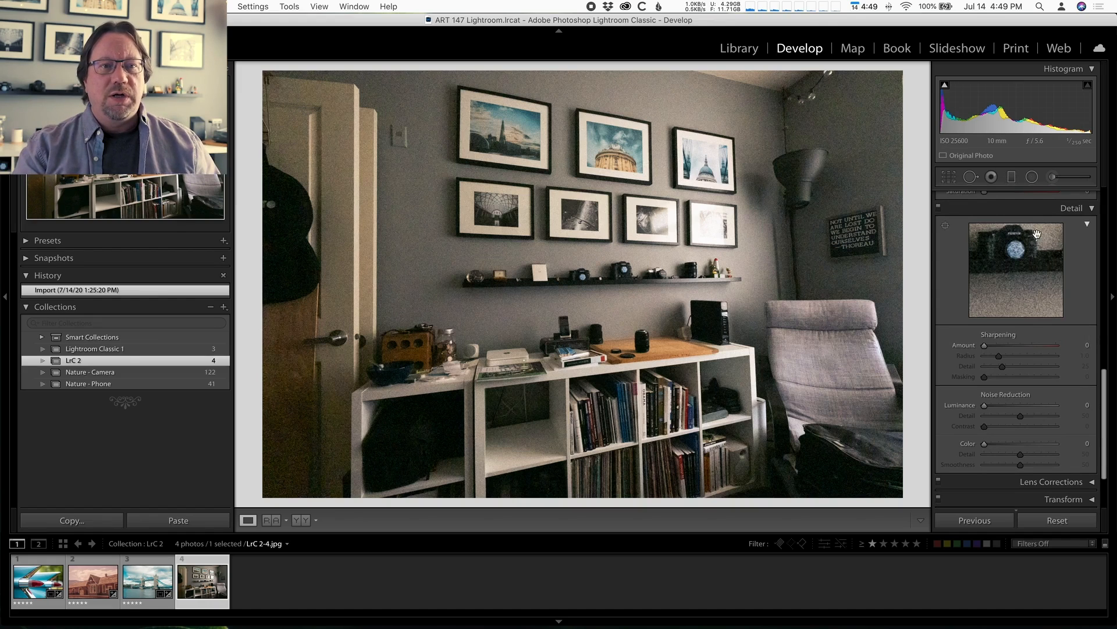
Step: Aim the detail preview at the black camera lens standing on the wooden desk mat
click(1015, 258)
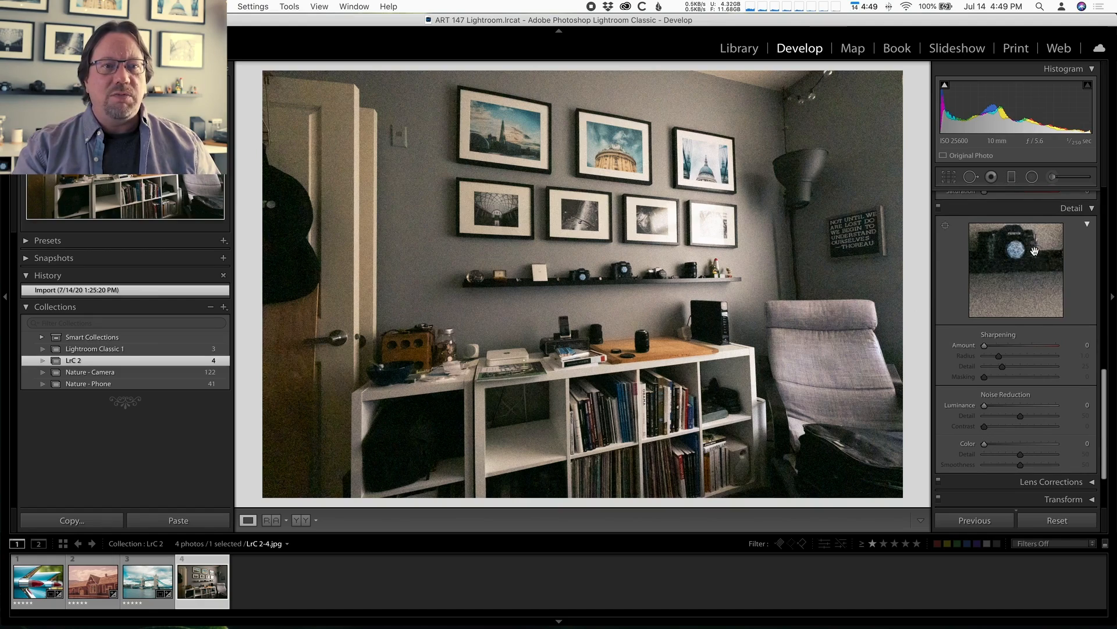
click(605, 266)
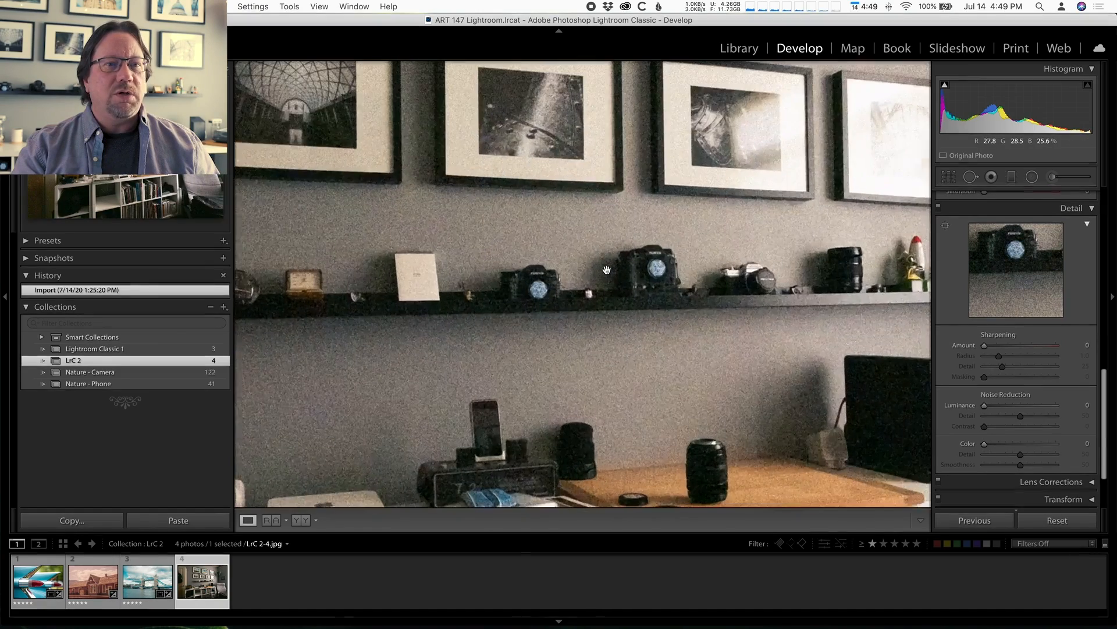
click(605, 267)
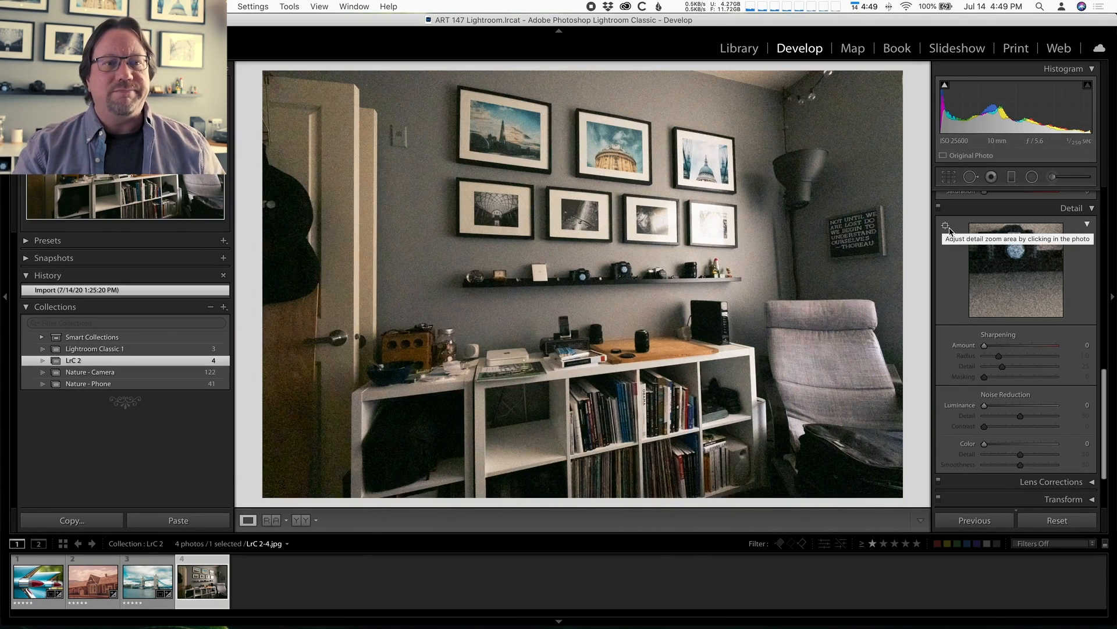
click(949, 229)
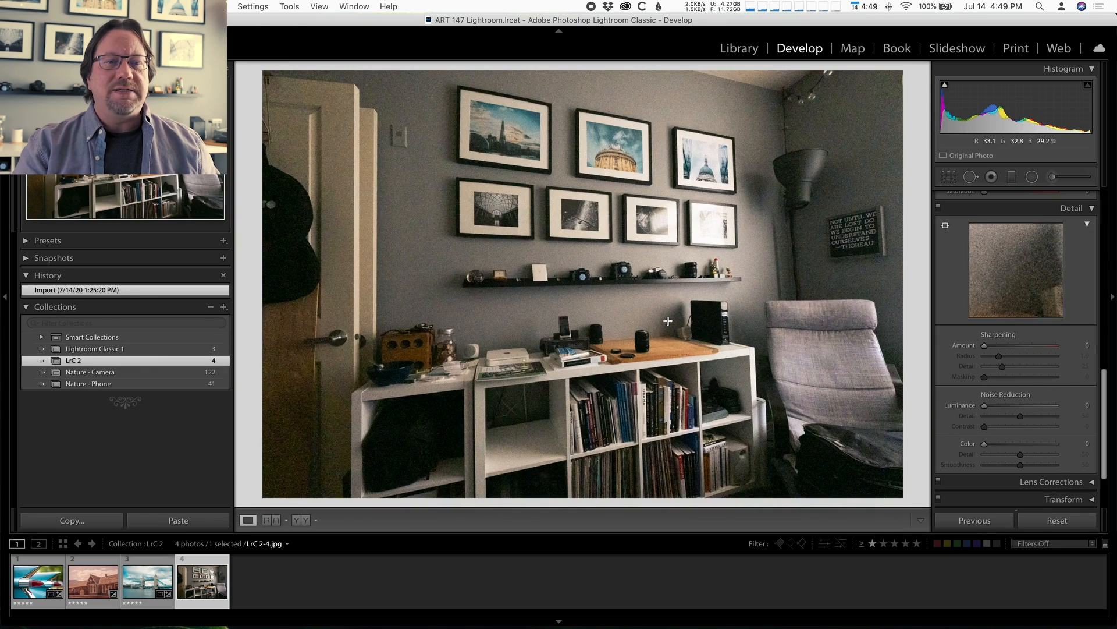
click(640, 337)
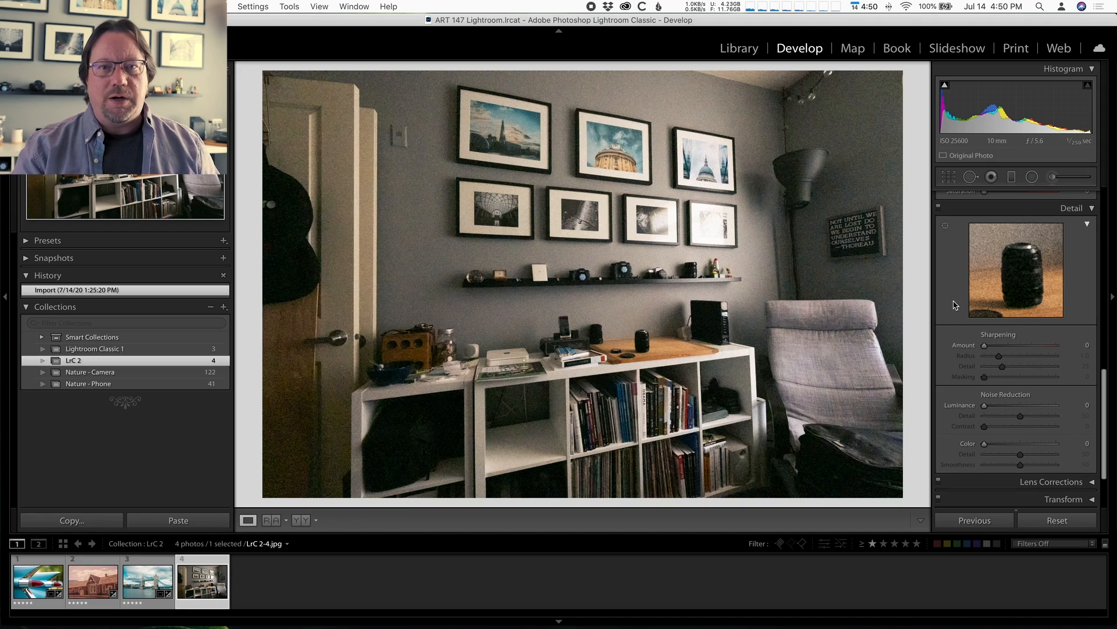
Step: Zoom in on the shelf and desk area and set color noise reduction to 50
click(732, 274)
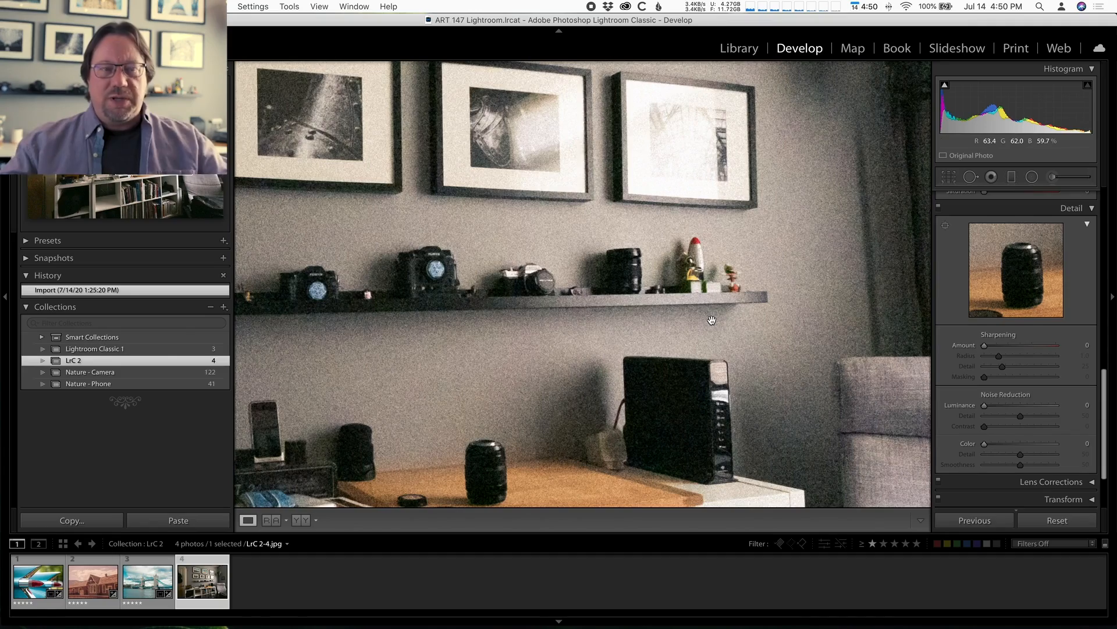
drag(569, 319, 870, 221)
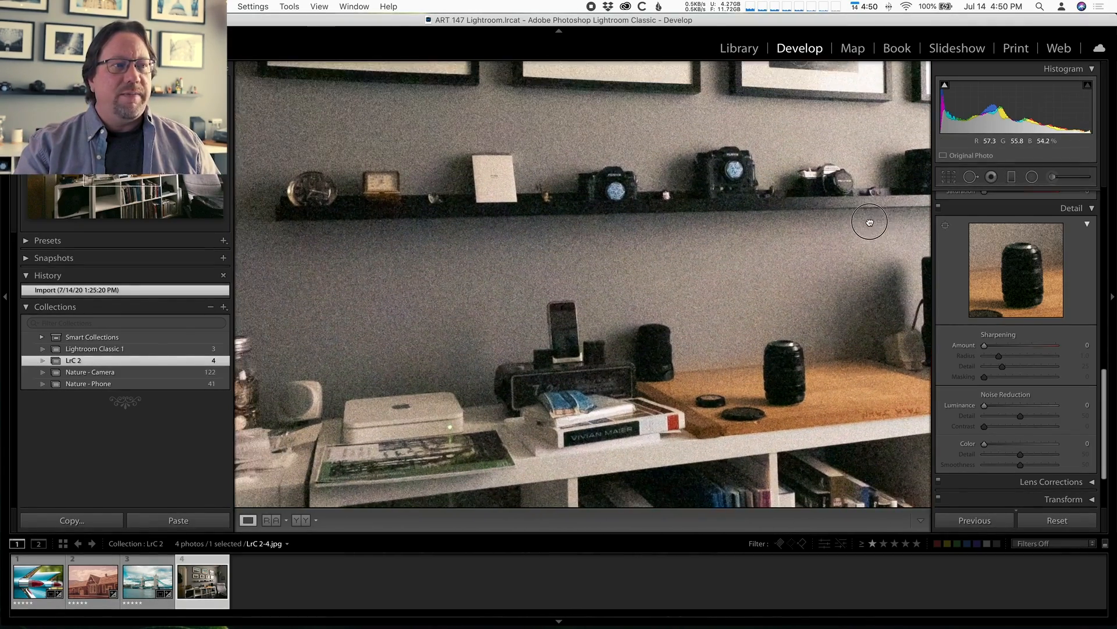
drag(469, 284, 586, 269)
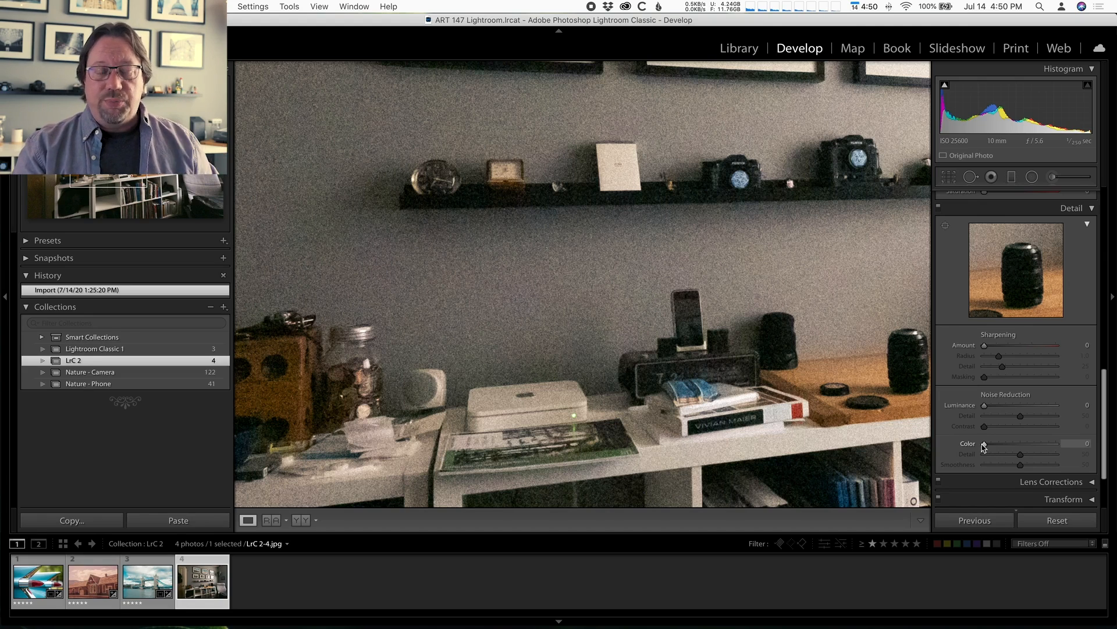
drag(983, 446, 961, 448)
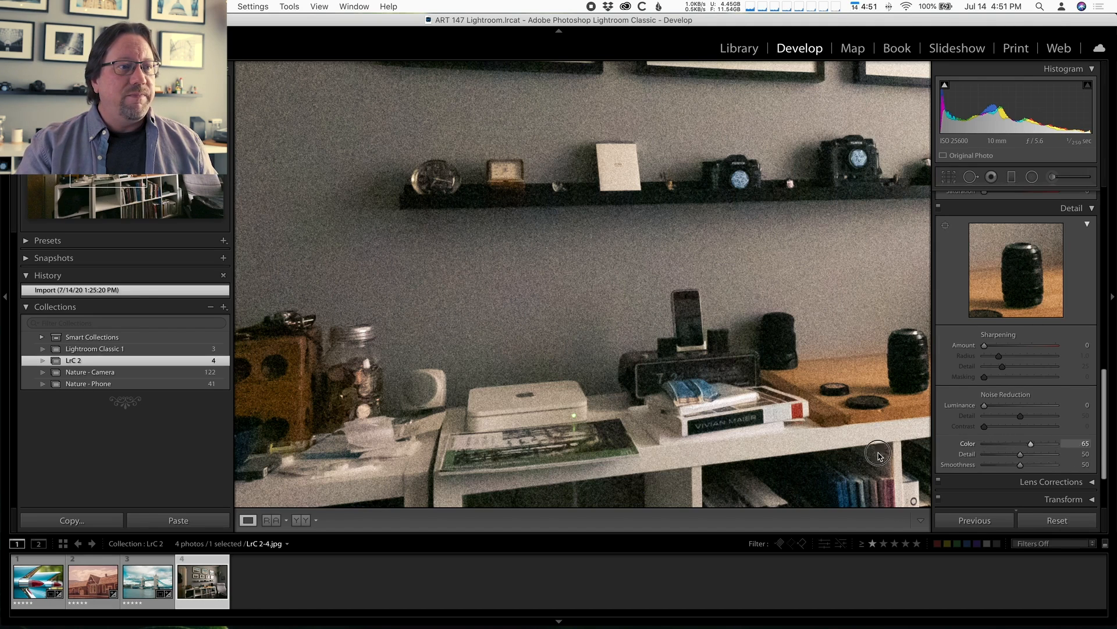
drag(1045, 453, 1019, 452)
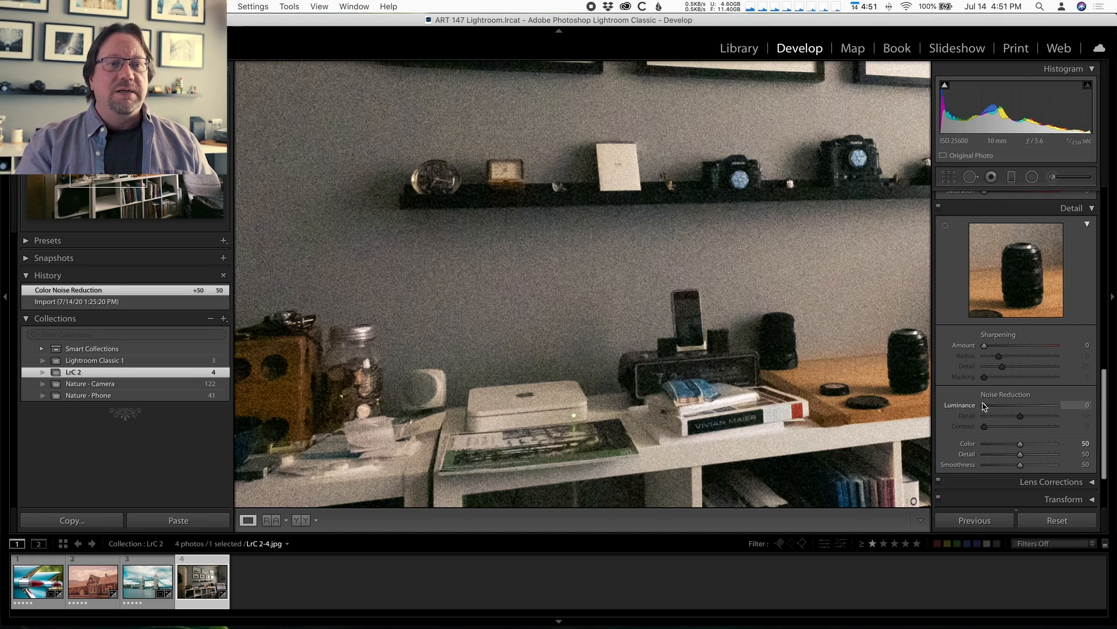
Step: Try luminance noise reduction at 96, inspect the wall below the shelf up close, and reset luminance to 0
drag(984, 407, 1029, 407)
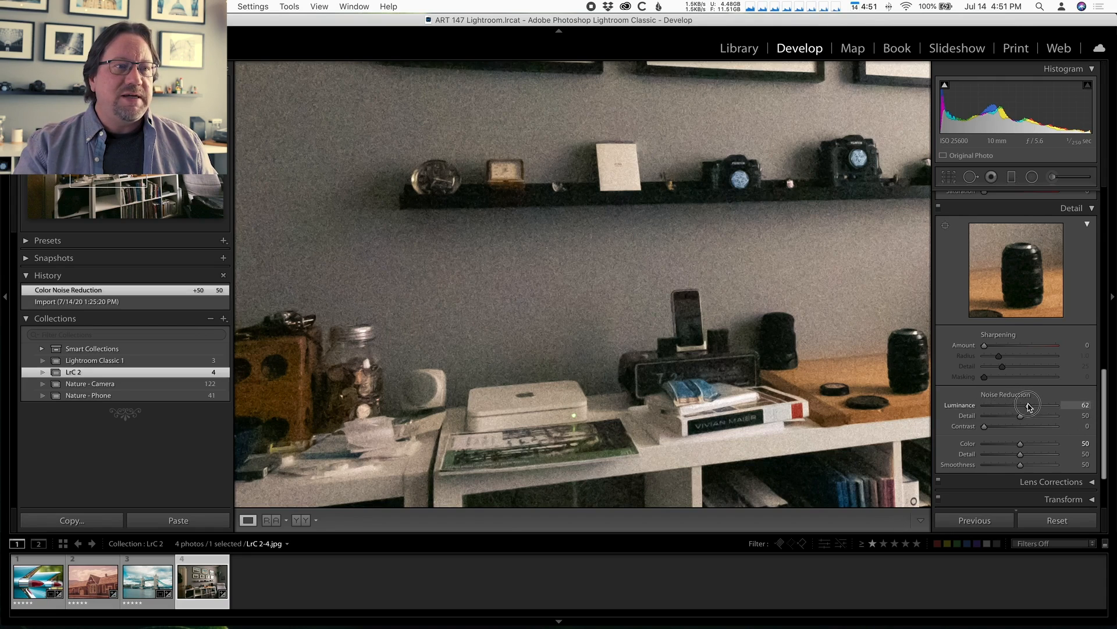
drag(1028, 407, 1054, 409)
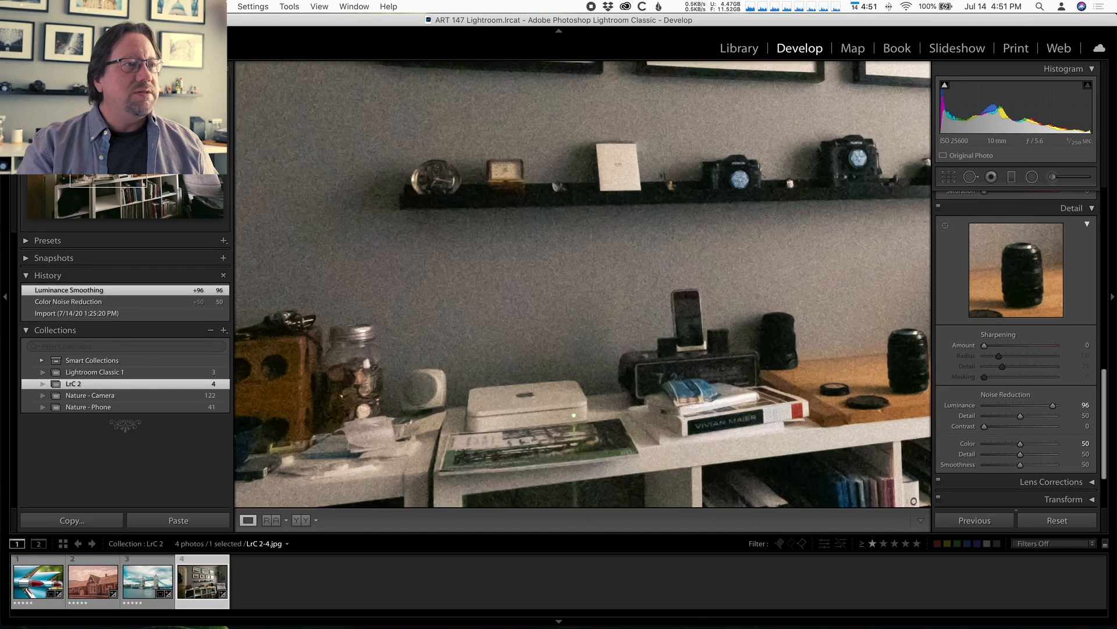
click(481, 235)
drag(506, 252, 618, 279)
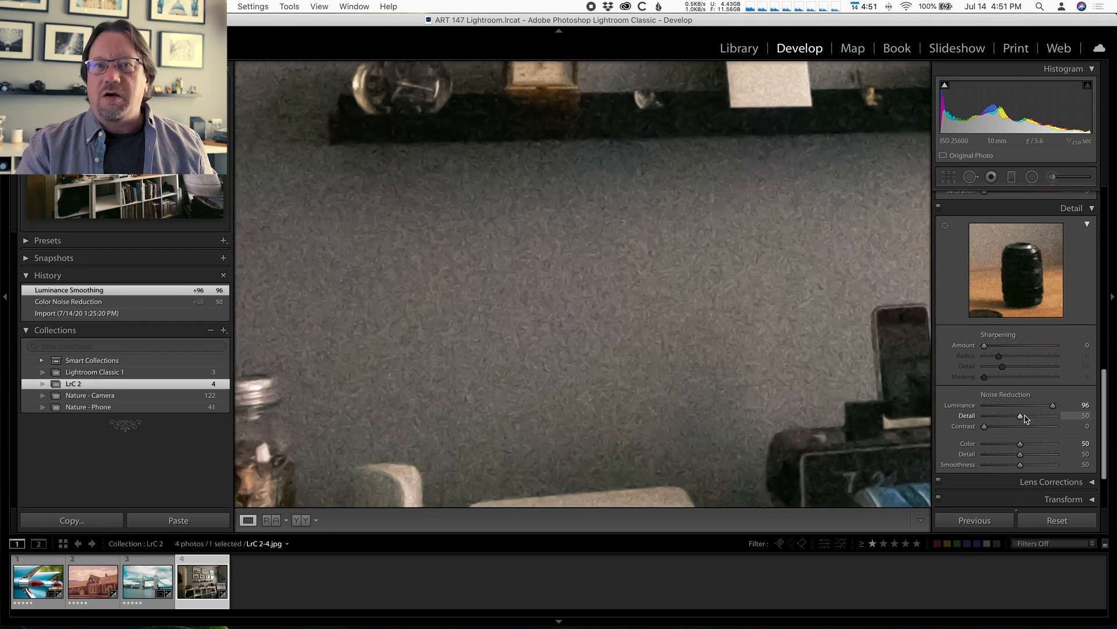
double_click(966, 407)
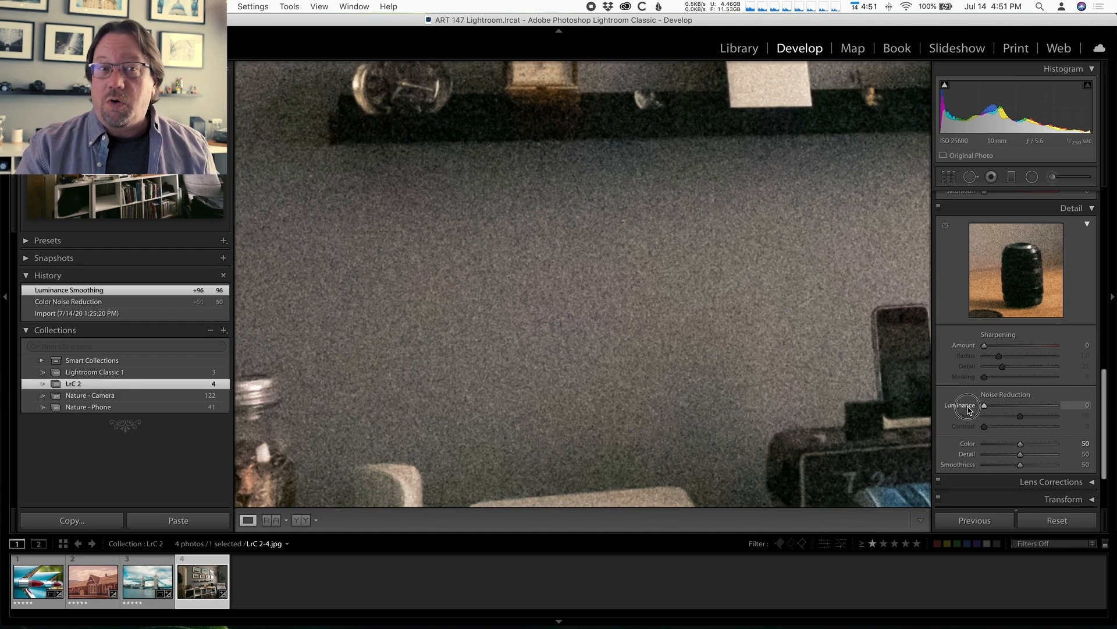
Step: Set luminance noise reduction to 33 and color noise reduction to 38, and compare the close-up with the full room
drag(969, 409, 1006, 403)
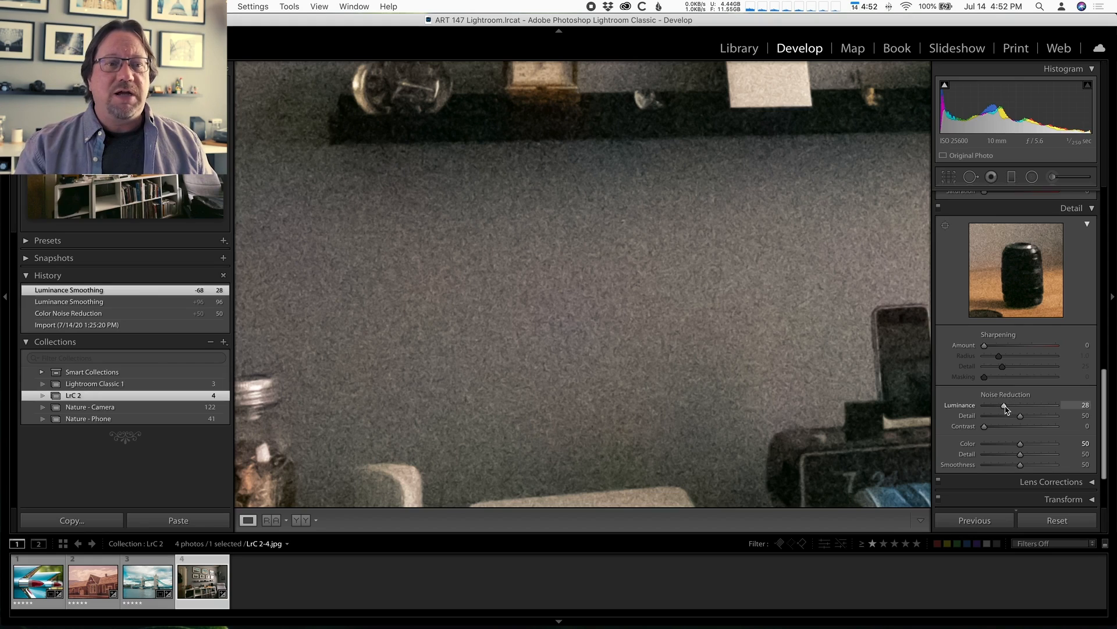
drag(1005, 406, 1013, 445)
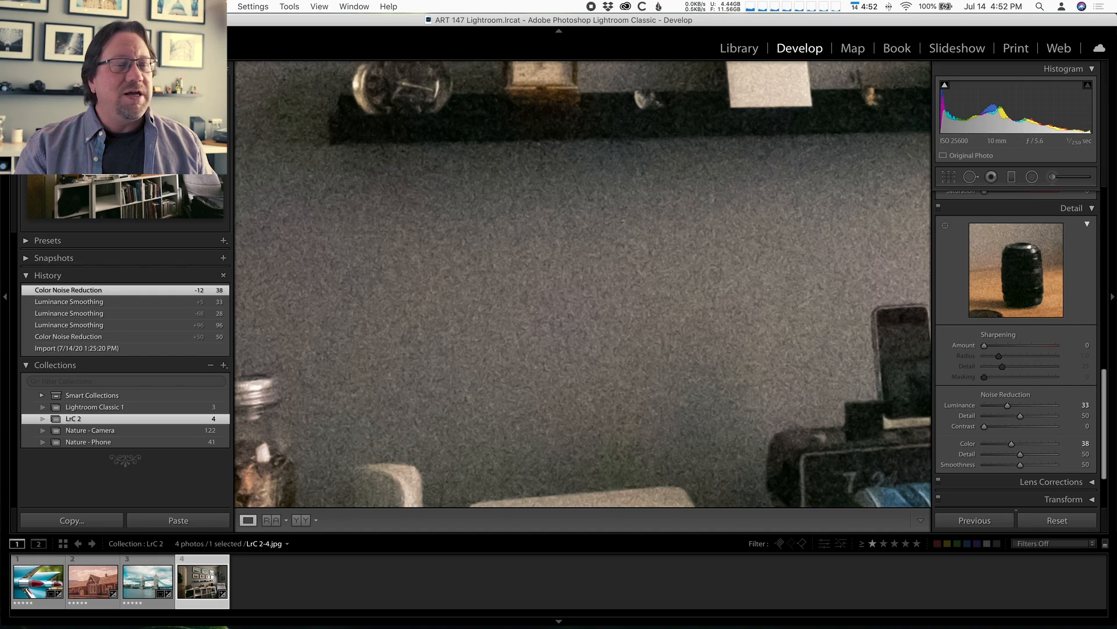
key(z)
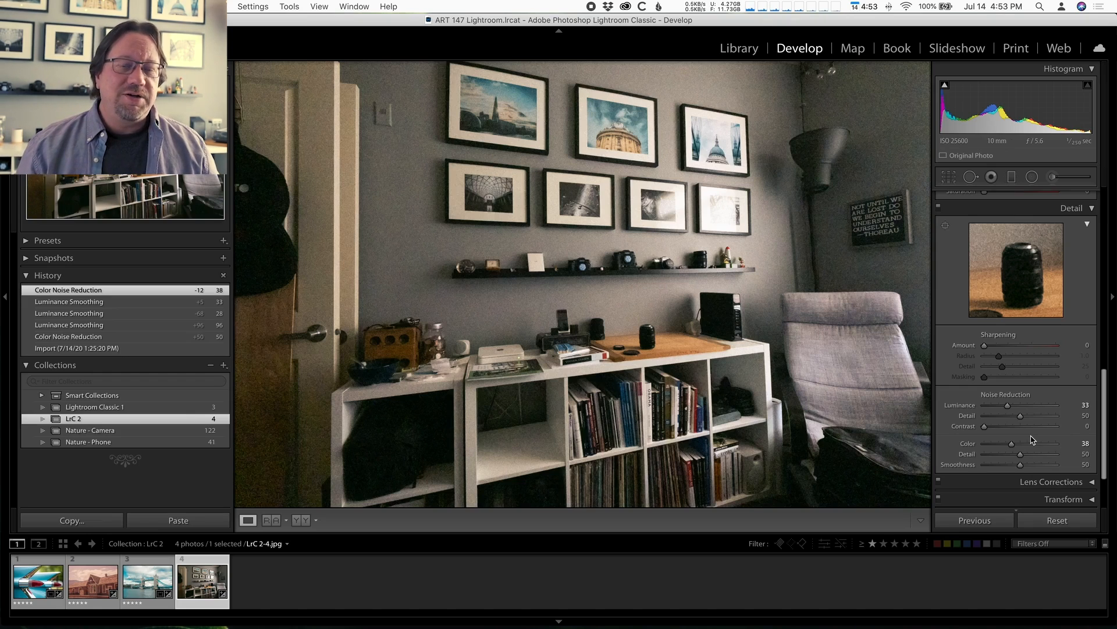
click(606, 269)
click(610, 270)
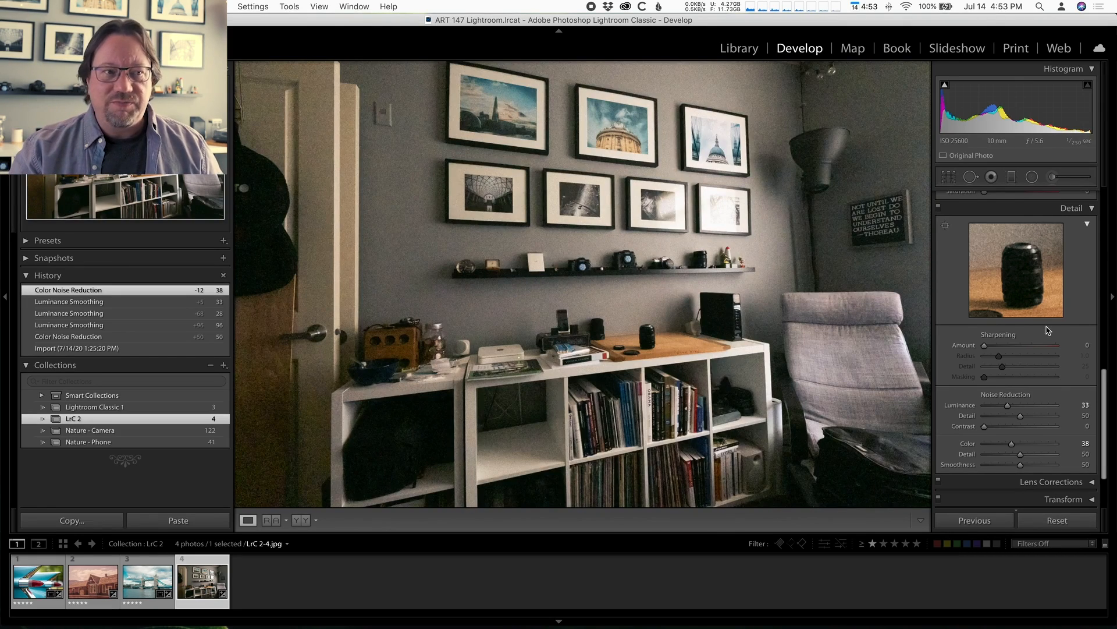
Step: Switch the photo's treatment between Black & White and Color to compare the noise, ending on Color
scroll(1048, 331, up, 10)
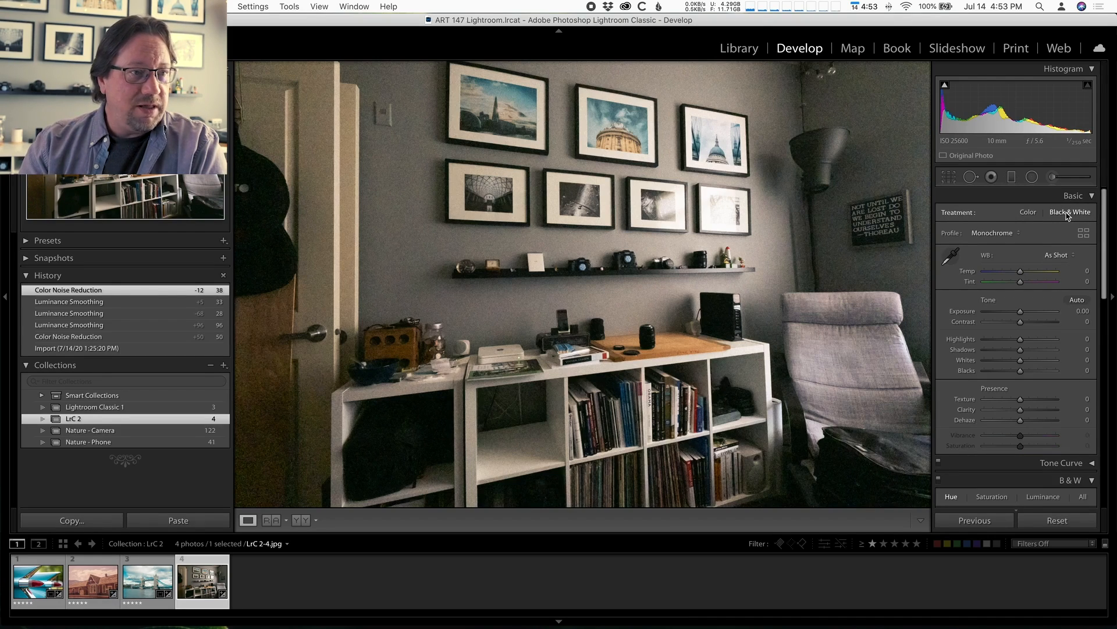
click(1068, 214)
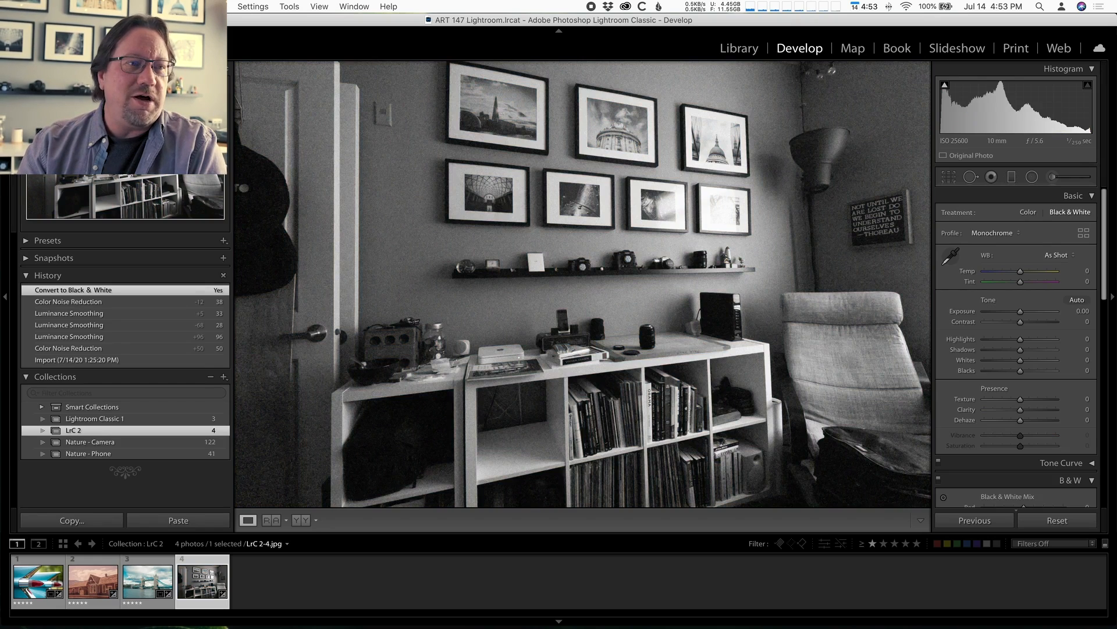
click(1028, 213)
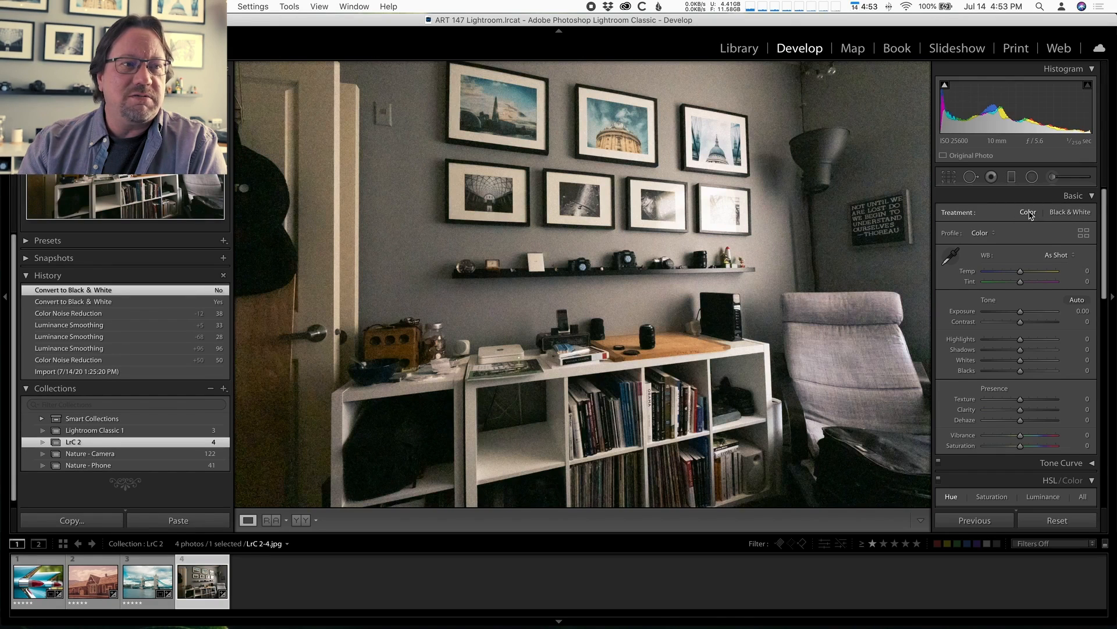
click(1066, 215)
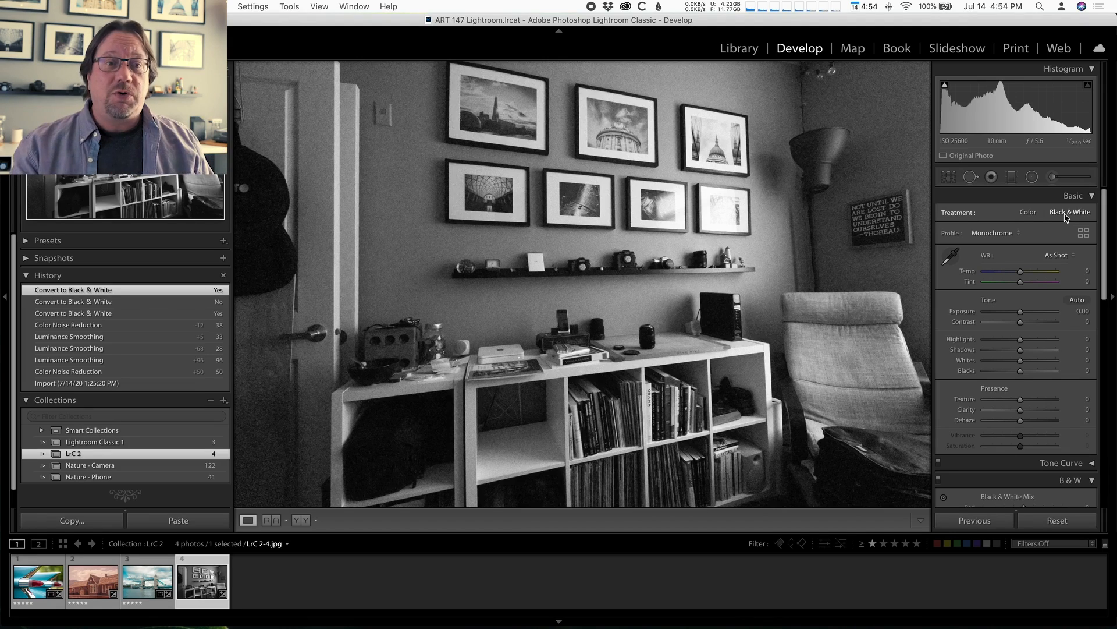
click(1028, 212)
Step: Reduce saturation to -19, convert the photo to Black & White, and check the grain near the shelf
drag(1022, 447, 1015, 451)
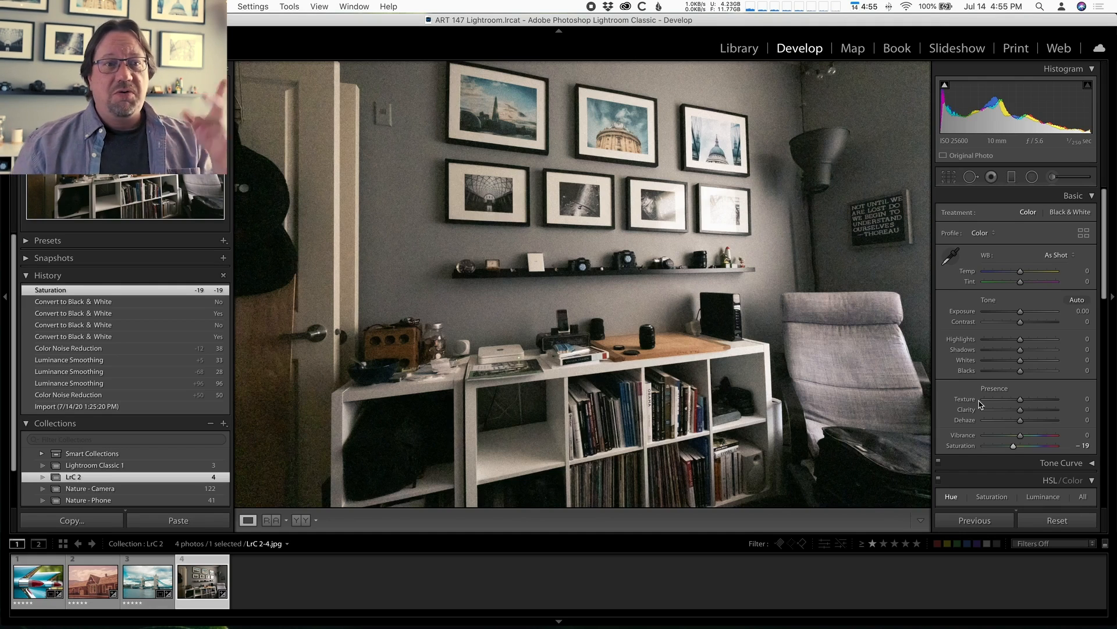
click(1077, 215)
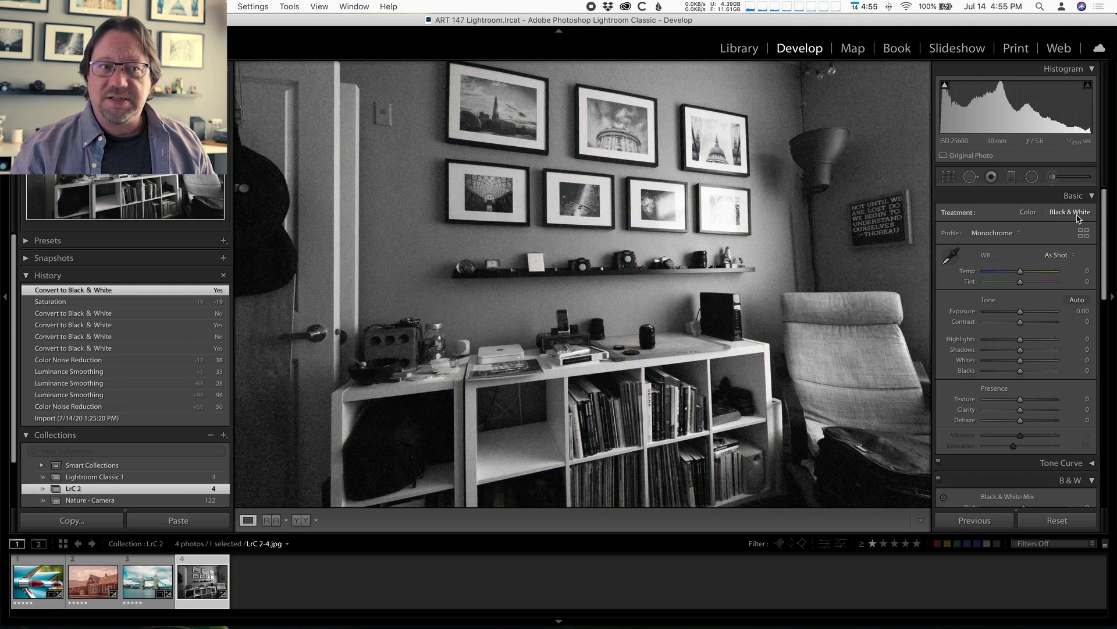
click(688, 221)
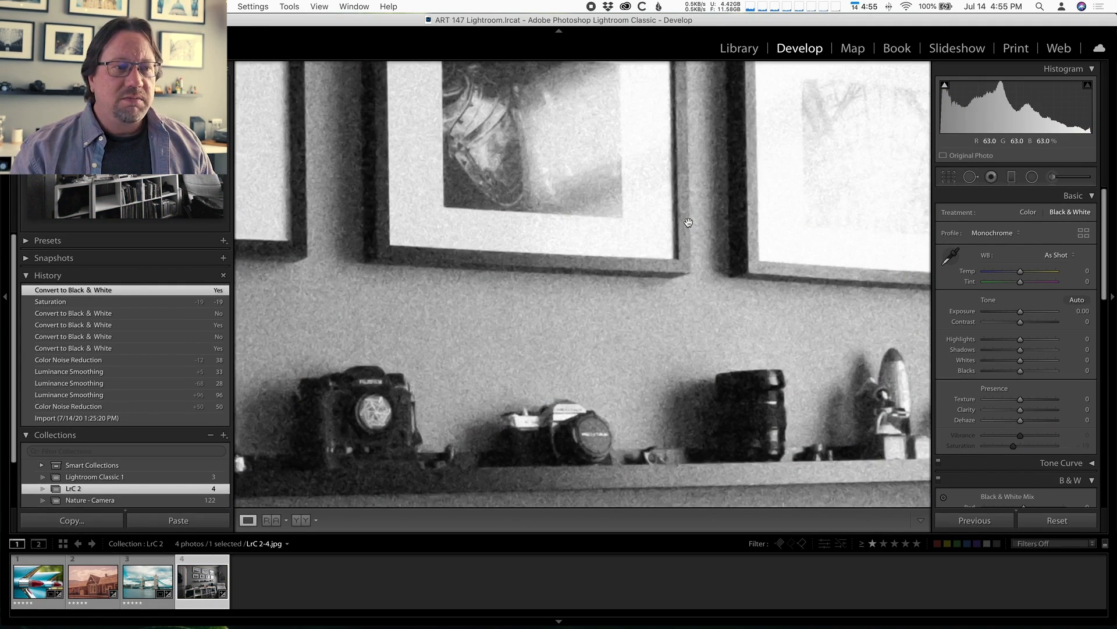
click(687, 222)
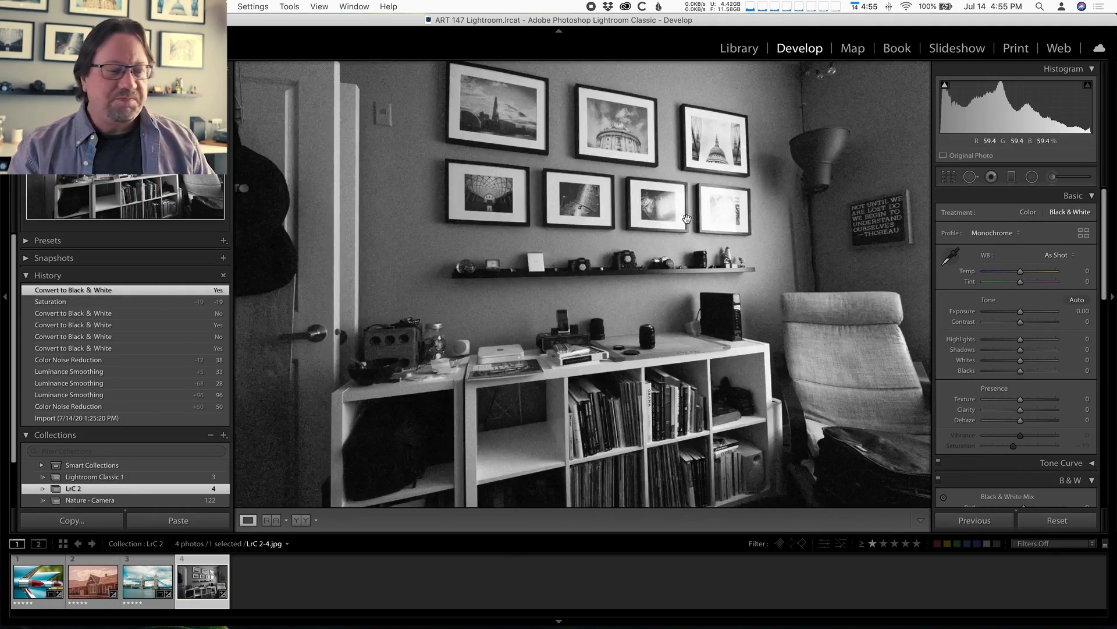